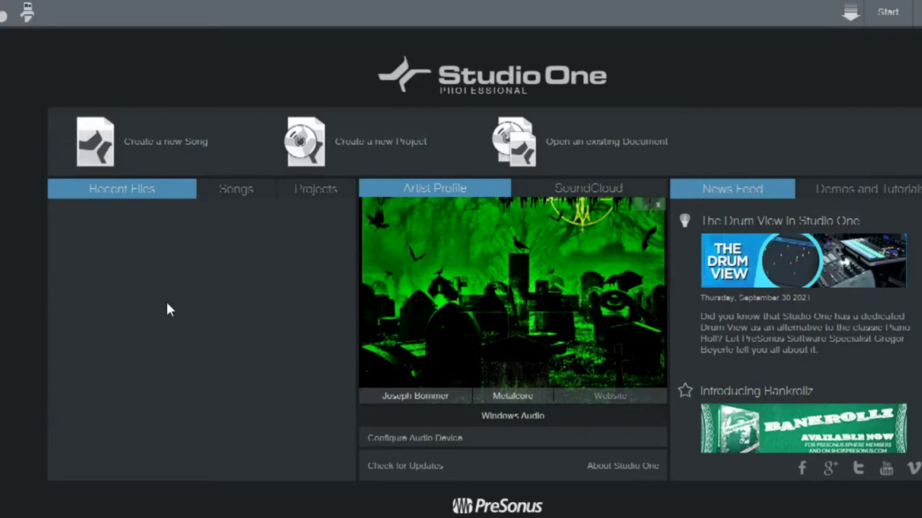
Step: Create a new Empty Song from the Start page
left_click(189, 144)
left_click(621, 477)
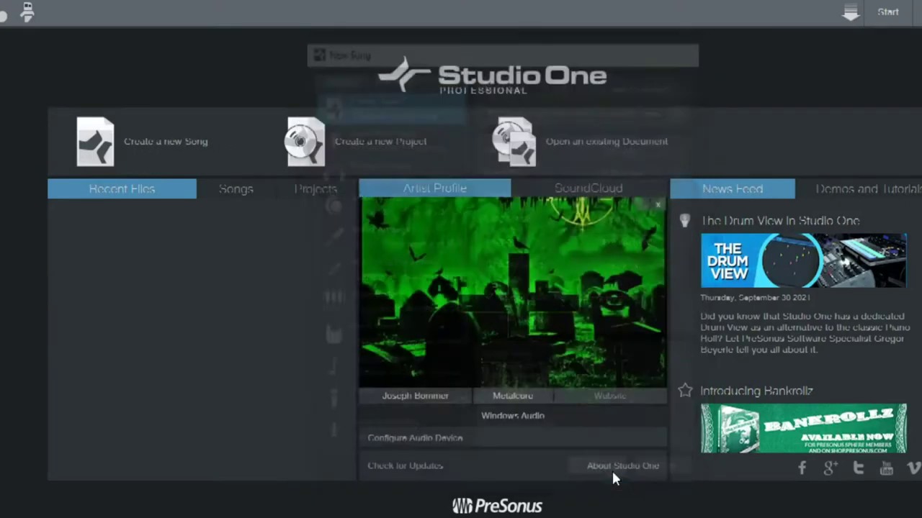
Step: Dismiss the sample-rate warning and drag Mai Tai's Strings preset in as a new instrument track
left_click(639, 273)
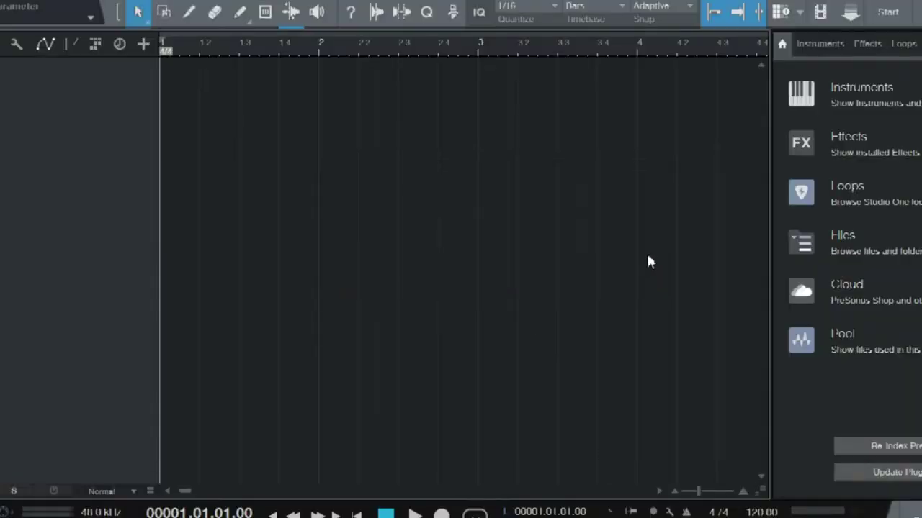
left_click_drag(771, 154, 836, 154)
left_click(887, 43)
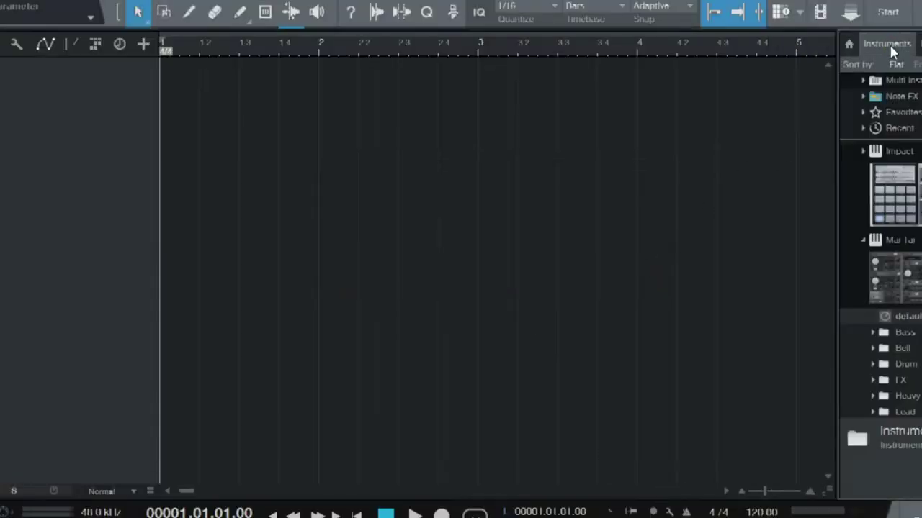
scroll(885, 252, "down", 5)
scroll(880, 245, "down", 3)
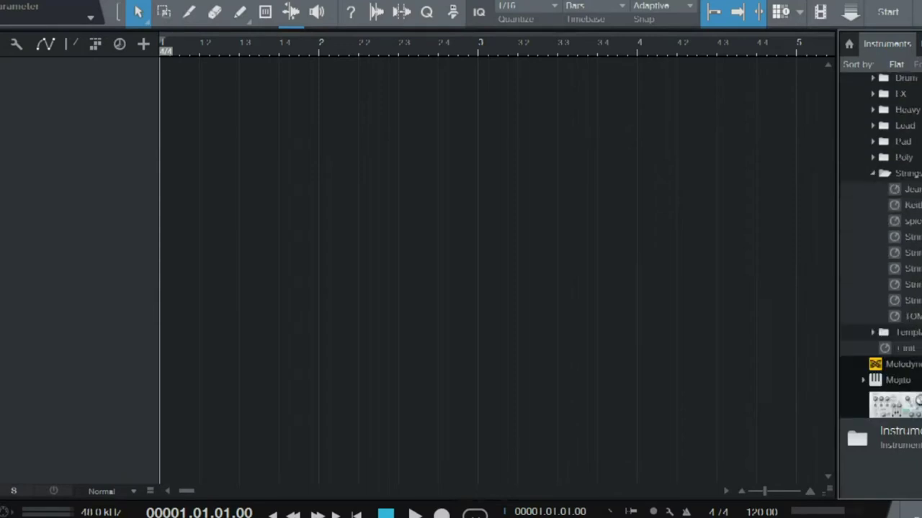
left_click(909, 300)
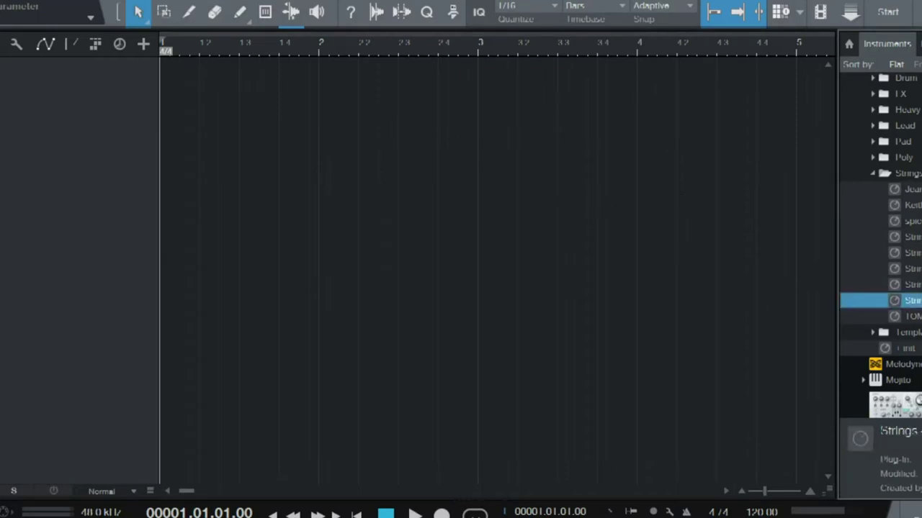
left_click_drag(897, 300, 234, 100)
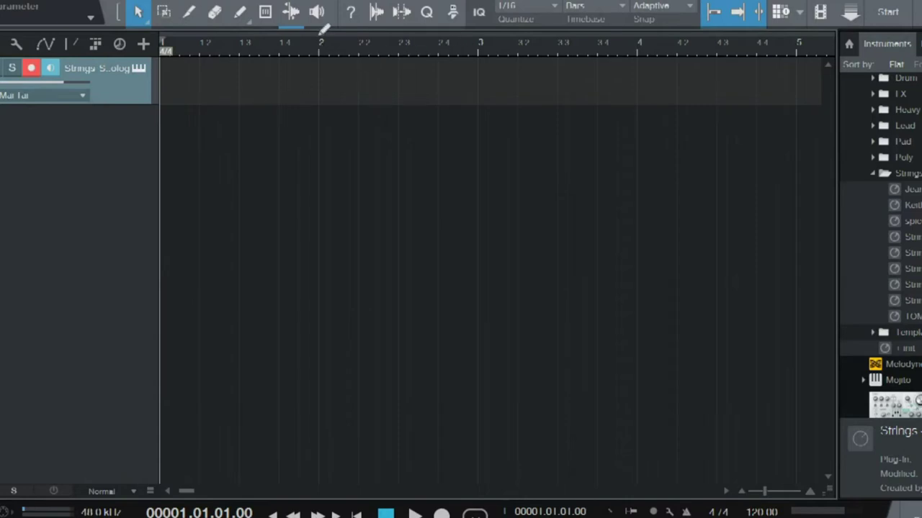
Step: Loop bars 1–2, create a one-bar part on the Strings track and open it for editing
left_click_drag(324, 28, 162, 29)
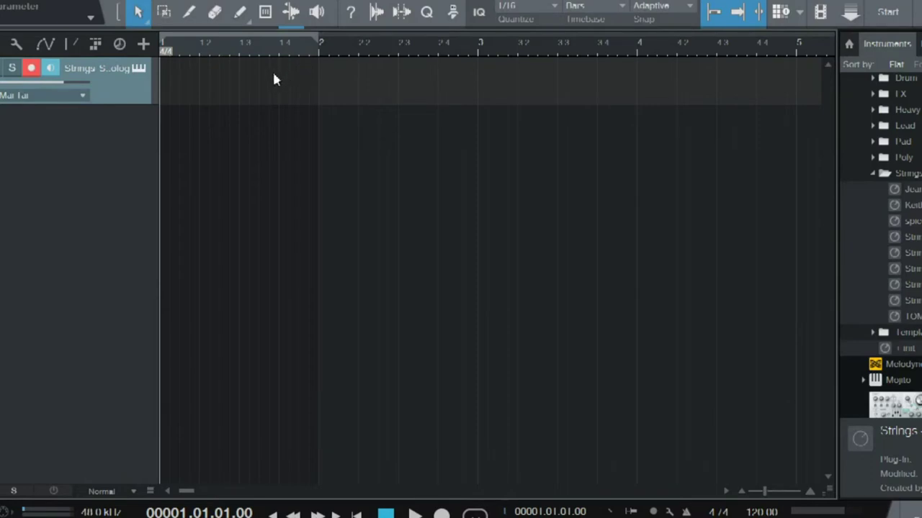
double_click(242, 82)
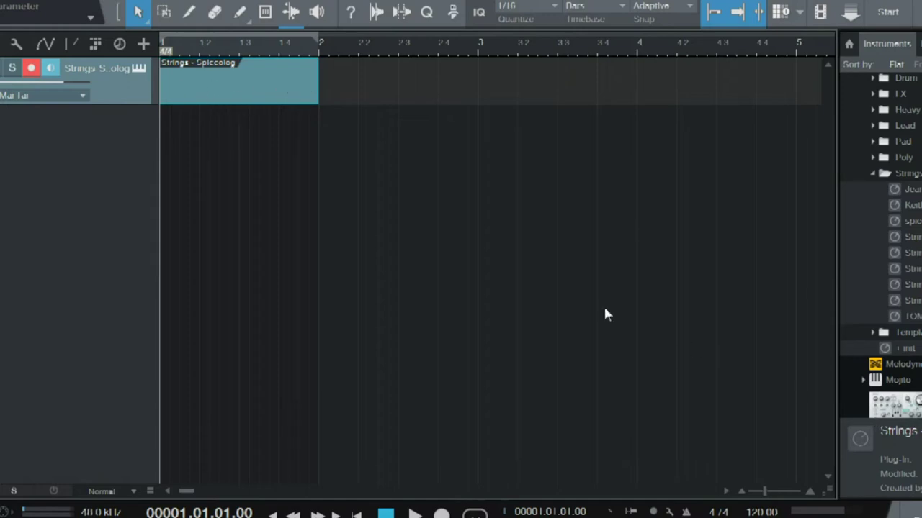
double_click(240, 91)
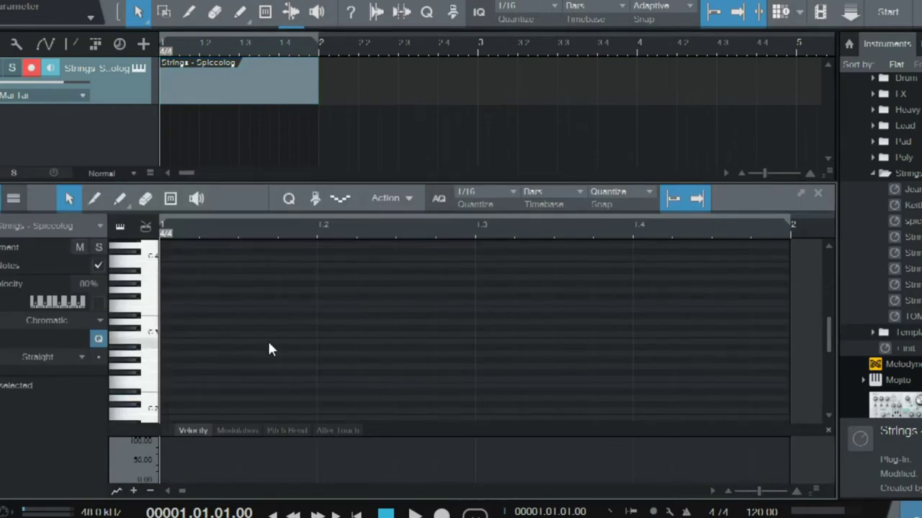
Step: Zoom the grid to fit the bar and draw the first four descending sixteenth notes
left_click(761, 490)
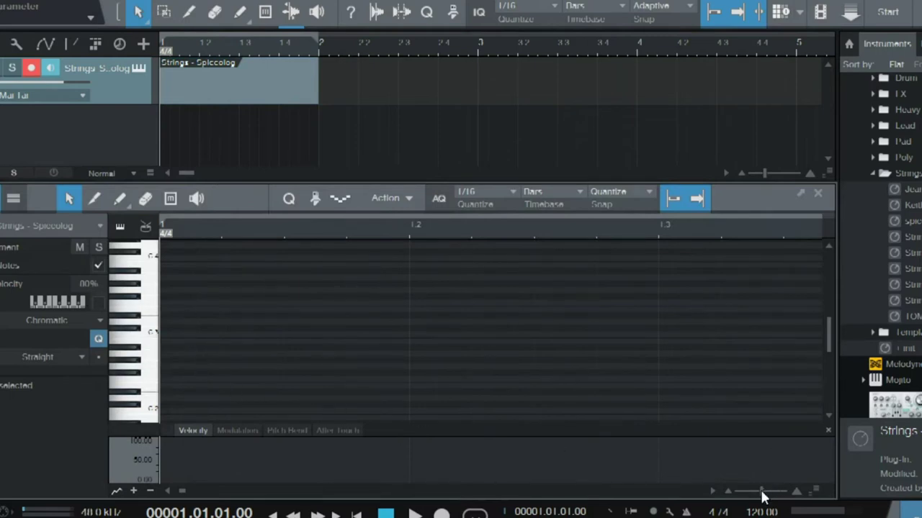
left_click_drag(759, 492, 755, 491)
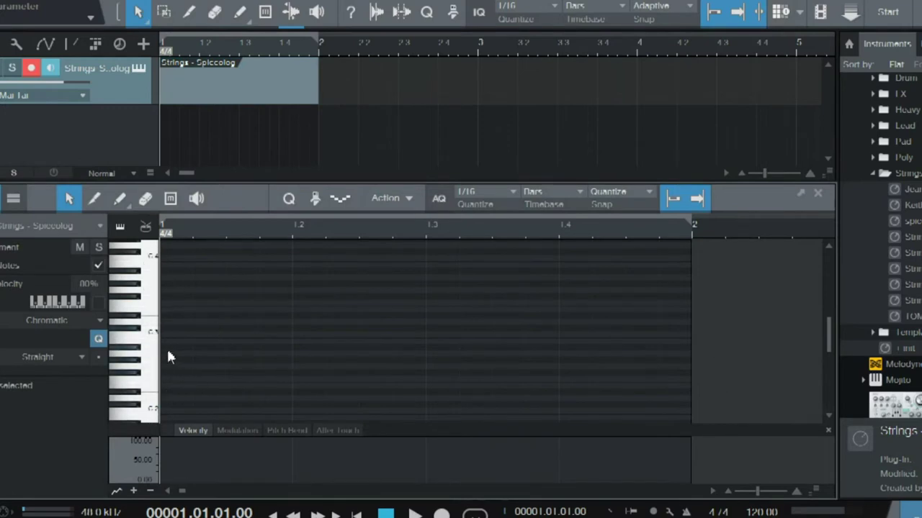
left_click_drag(753, 493, 762, 492)
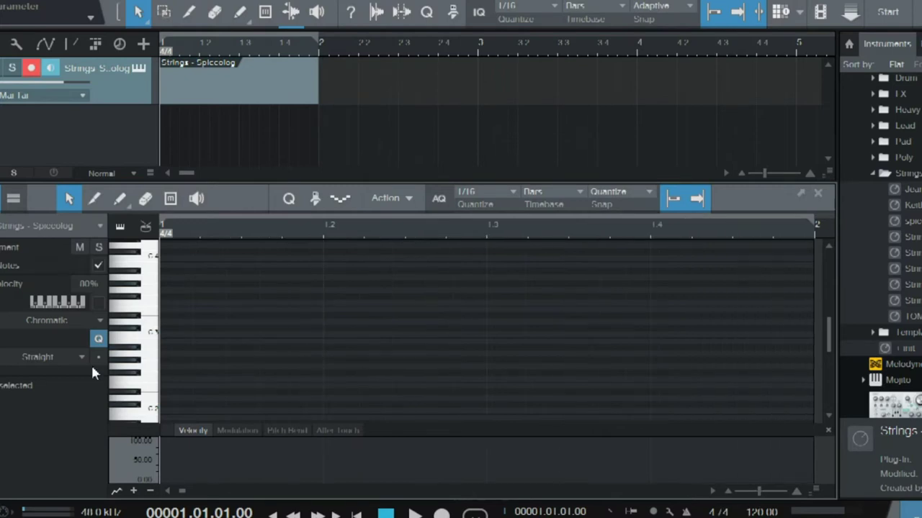
left_click(175, 290)
left_click(214, 295)
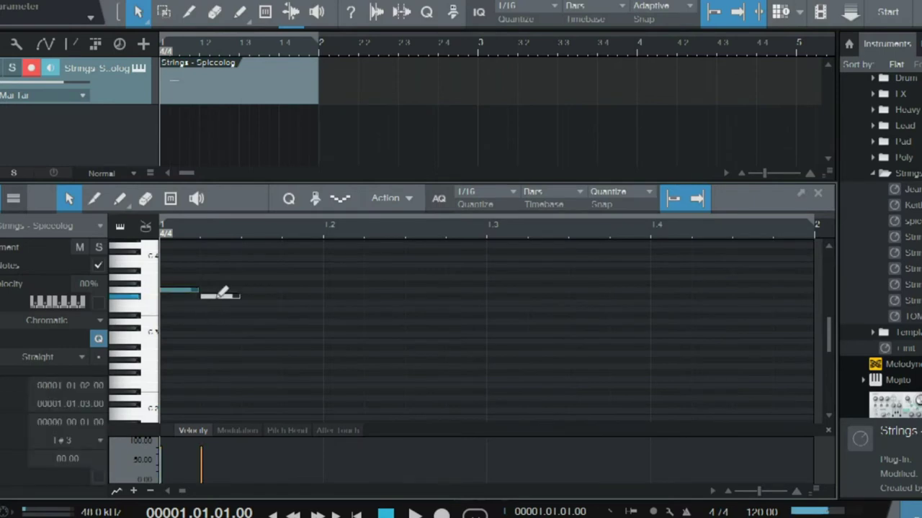
left_click(258, 309)
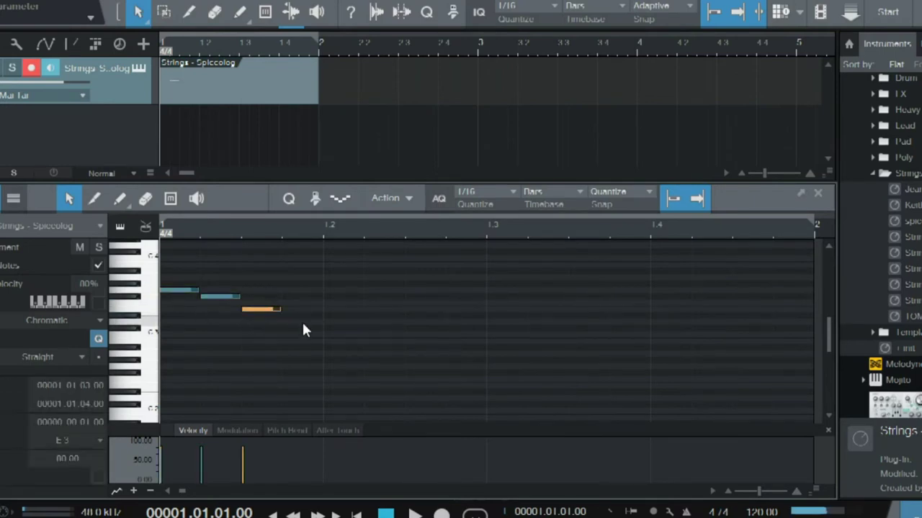
left_click(302, 322)
Step: Draw four more descending sixteenths, then select all eight notes and duplicate them
left_click(342, 333)
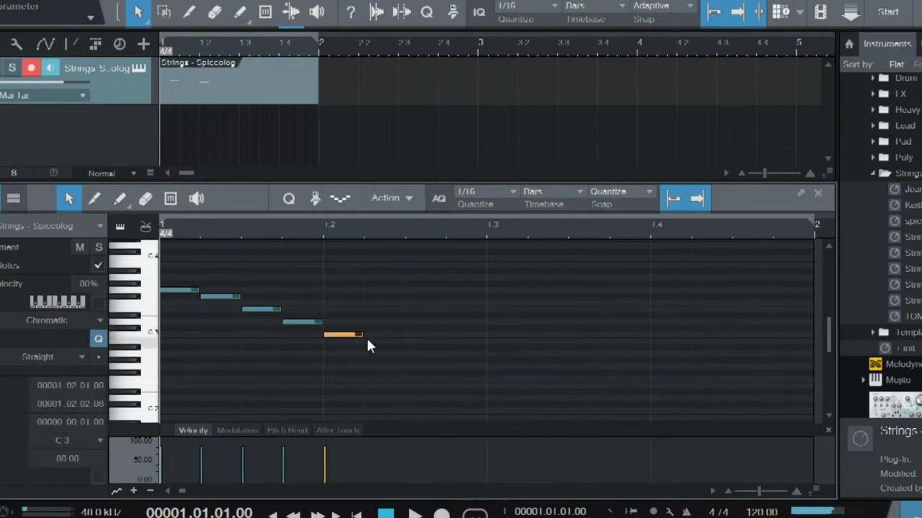
left_click(381, 340)
left_click(423, 353)
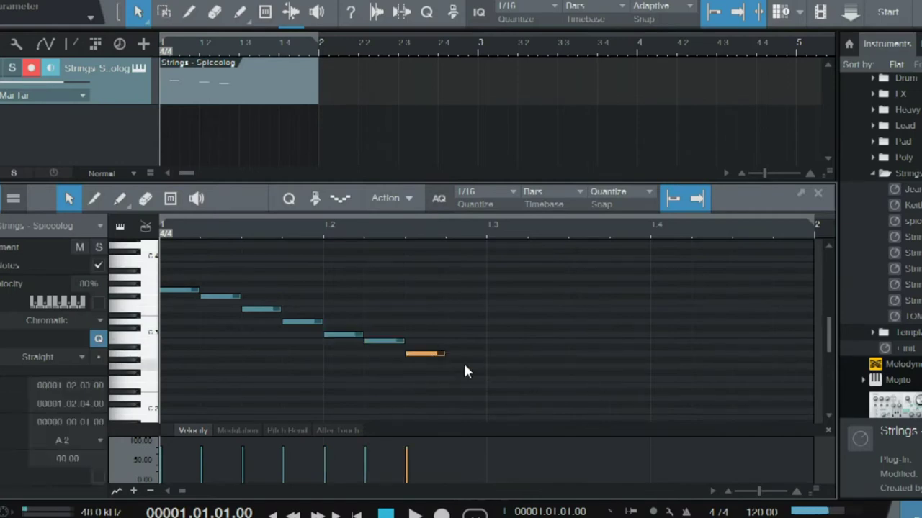
left_click(465, 367)
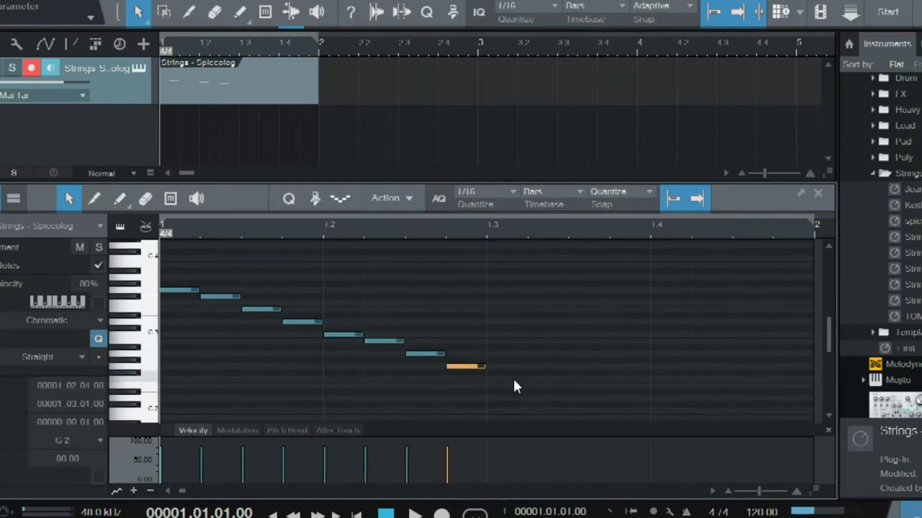
left_click_drag(527, 401, 173, 277)
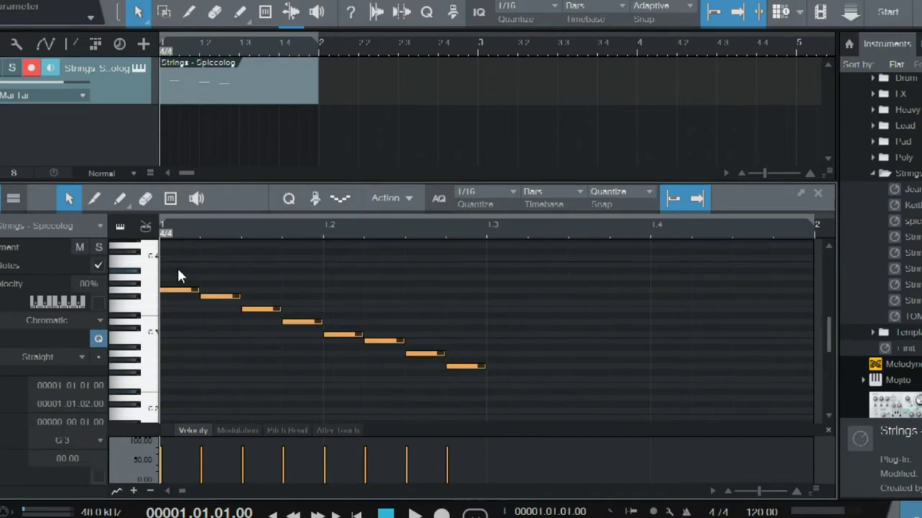
key("d")
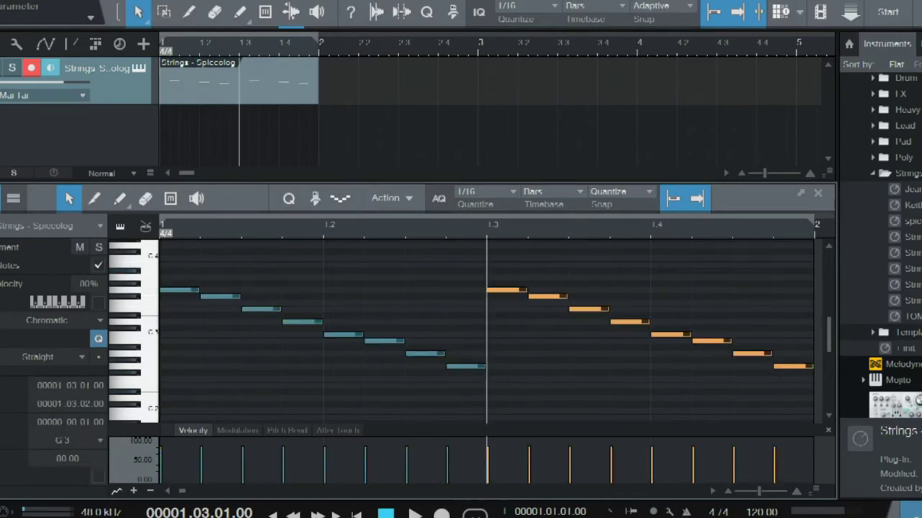
Step: Play the strings run from the song start, hide the browser and zoom the arrangement out
key("comma")
key("space")
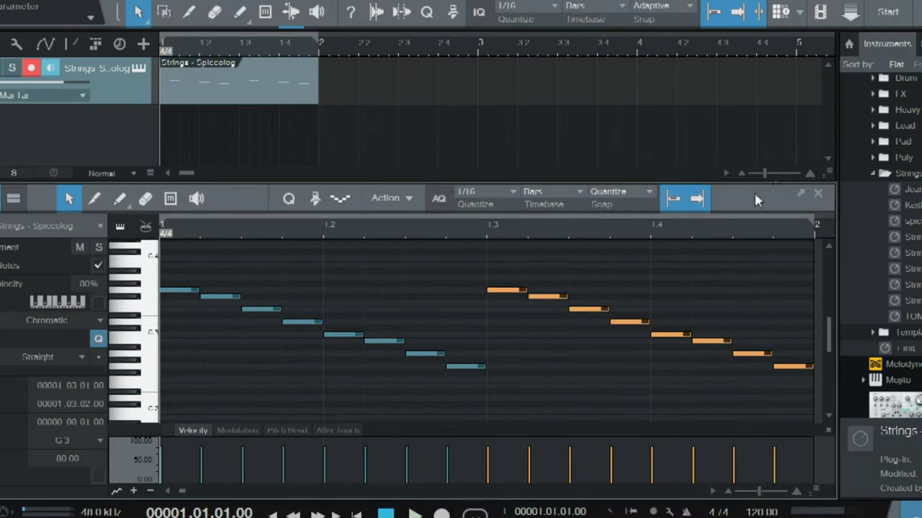
key("F5")
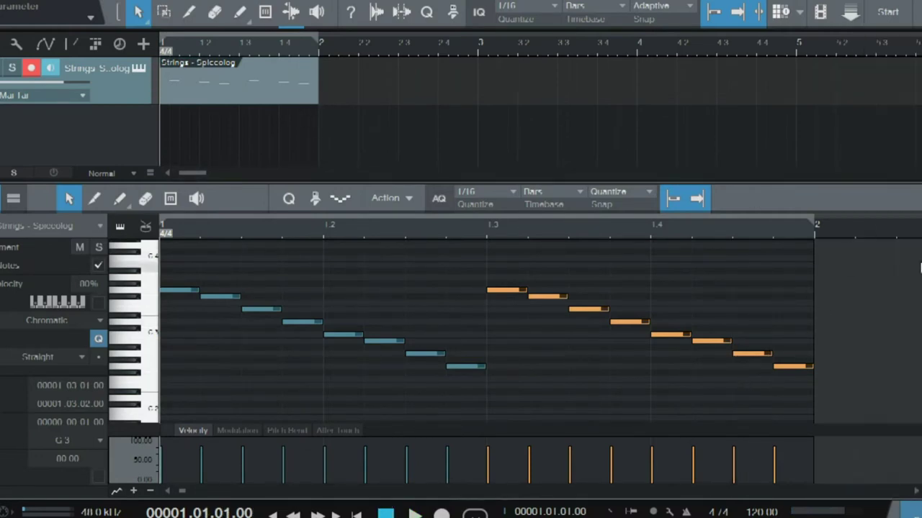
key("w")
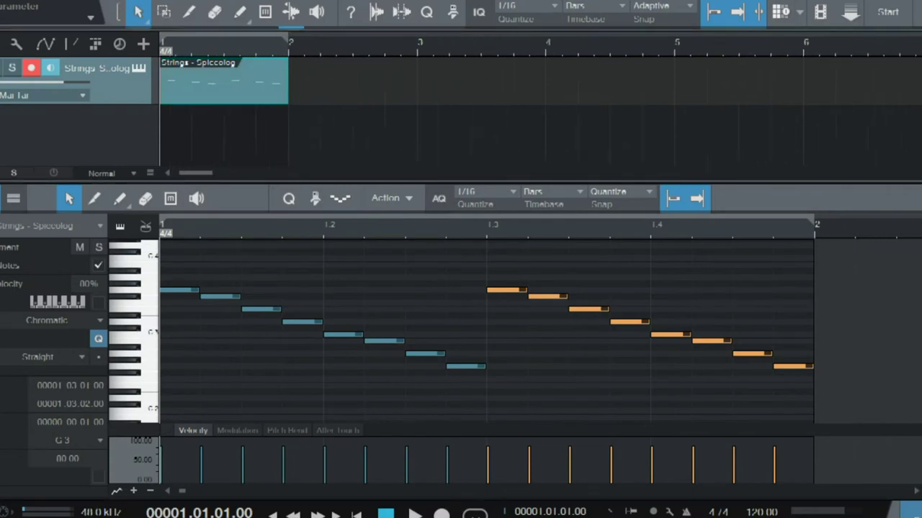
Step: Choose Export Selection from the Strings - Spiccolog part's context menu
right_click(232, 90)
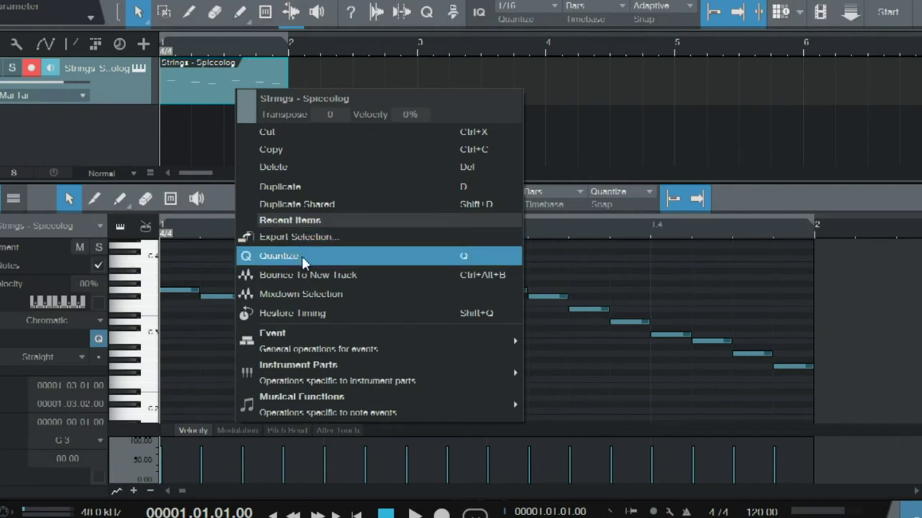
mouse_move(297, 344)
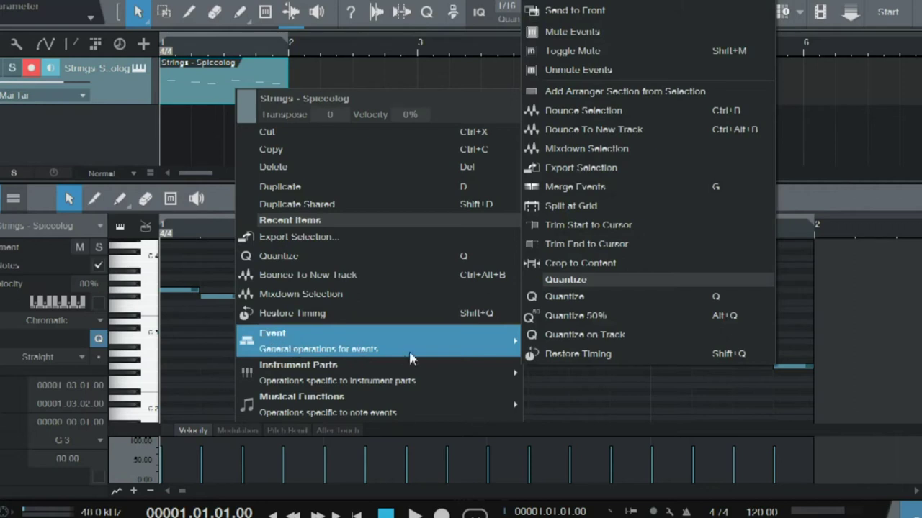
left_click(309, 239)
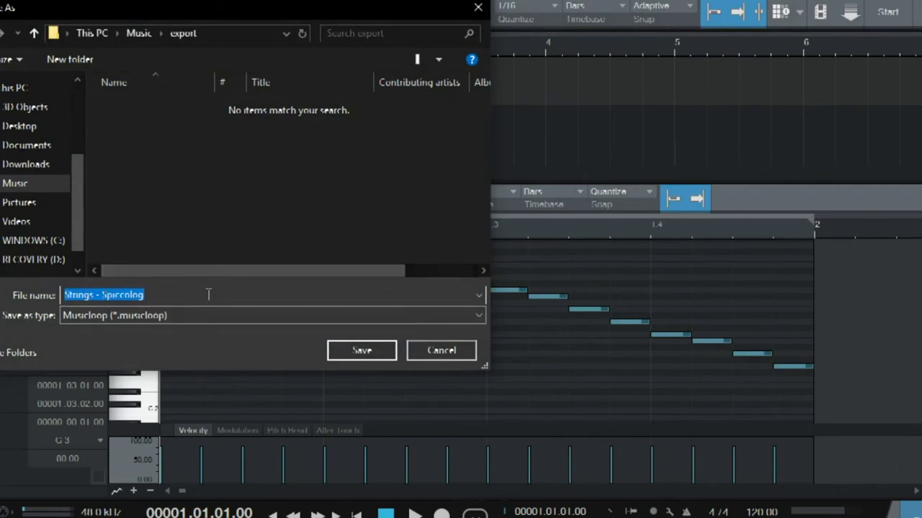
Step: Save the part as Strings - Spiccolog.musicloop in Music\export and close the note editor
left_click(365, 351)
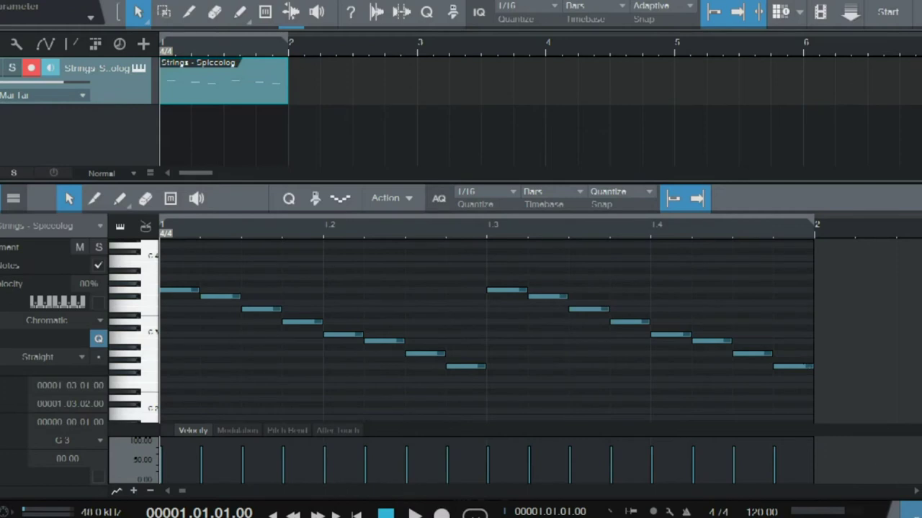
key("F2")
Step: Remove the Strings track and instrument, then drag the exported Strings file back in at bar 1
right_click(112, 80)
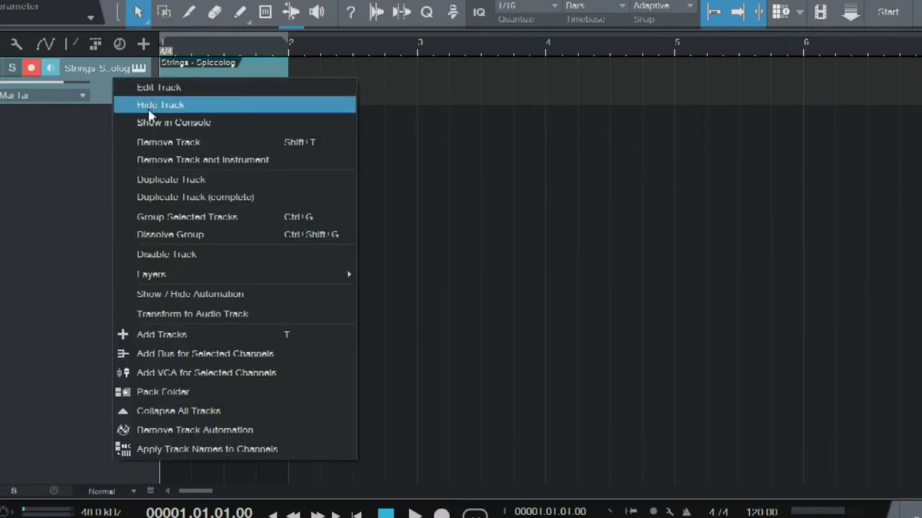
left_click(182, 163)
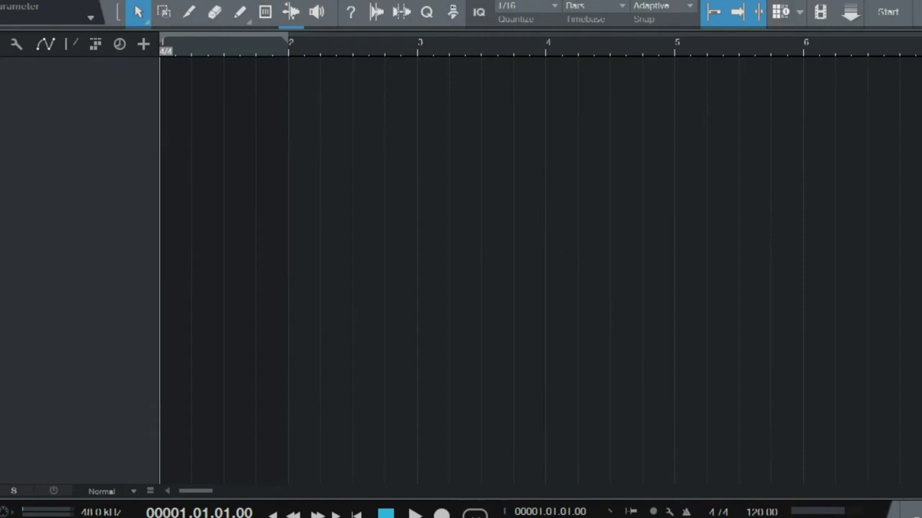
key("alt+Tab")
left_click(716, 281)
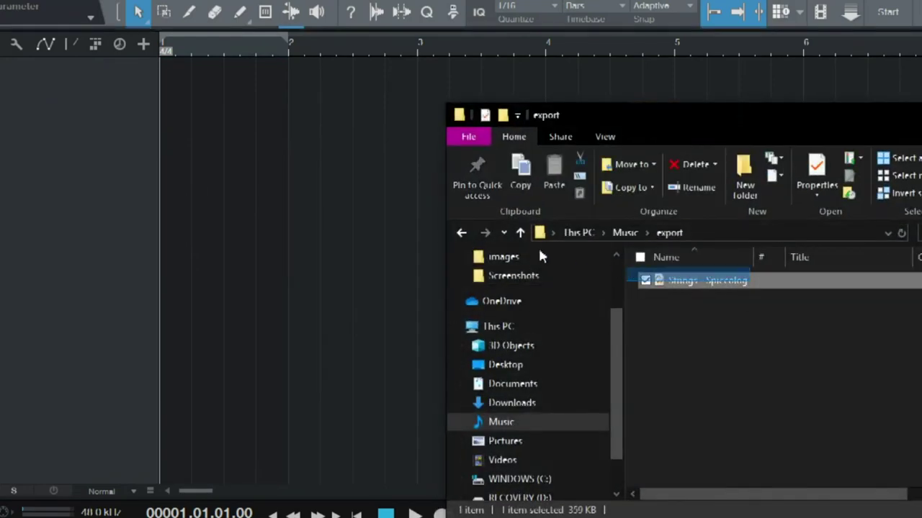
left_click_drag(695, 283, 180, 86)
left_click(917, 117)
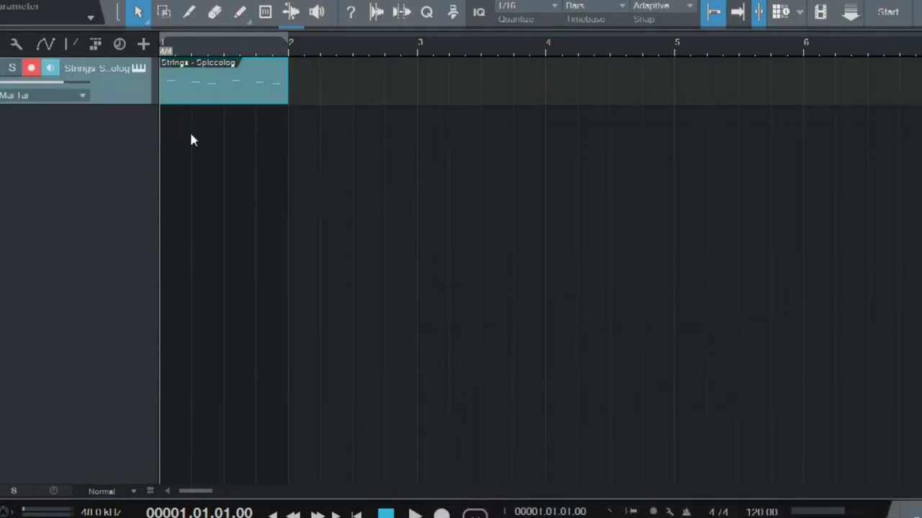
double_click(191, 86)
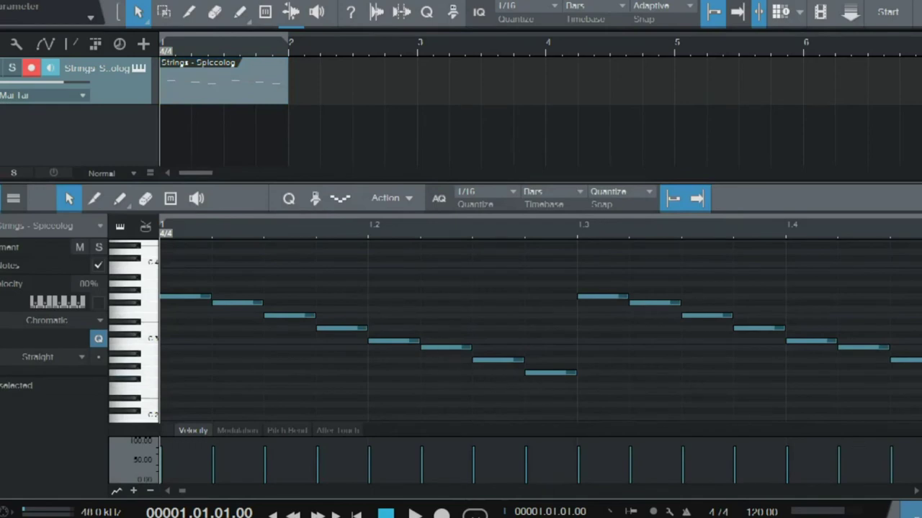
key("shift+f")
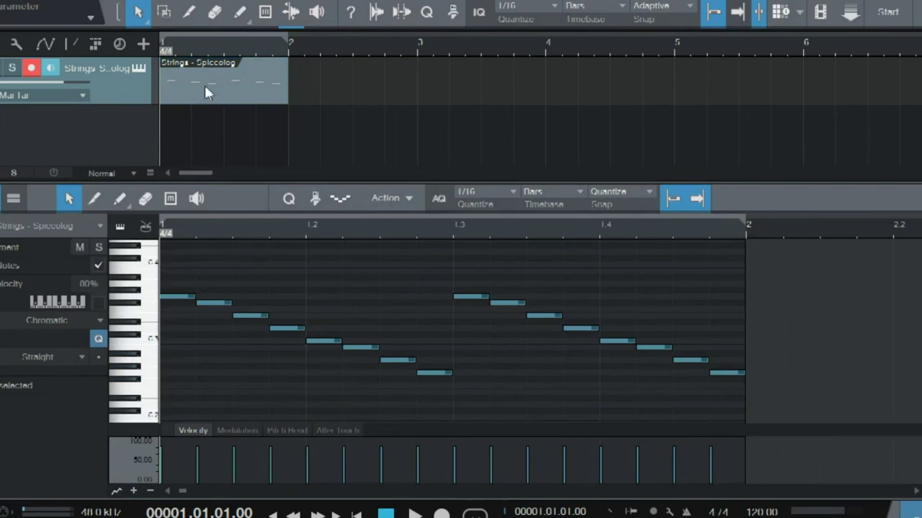
left_click_drag(744, 401, 161, 257)
mouse_move(186, 297)
left_mouse_down()
mouse_move(192, 269)
mouse_move(187, 295)
left_mouse_up()
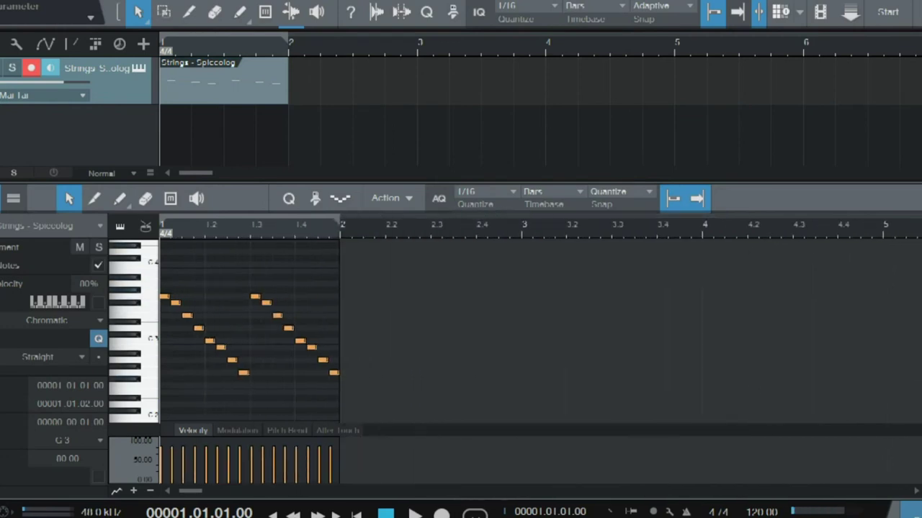
left_click(909, 510)
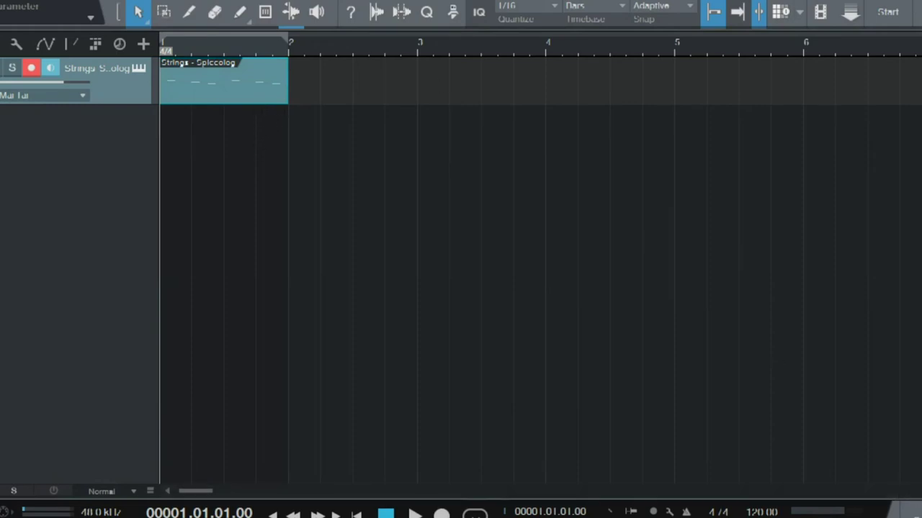
Step: Zoom in on the Strings part, deselect it and open the Song menu
key("e")
key("e")
key("e")
key("e")
key("e")
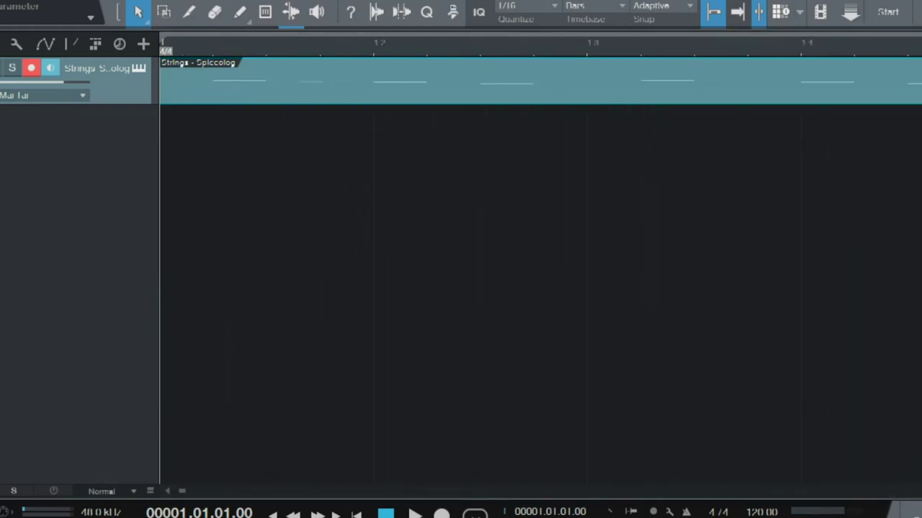
left_click(465, 208)
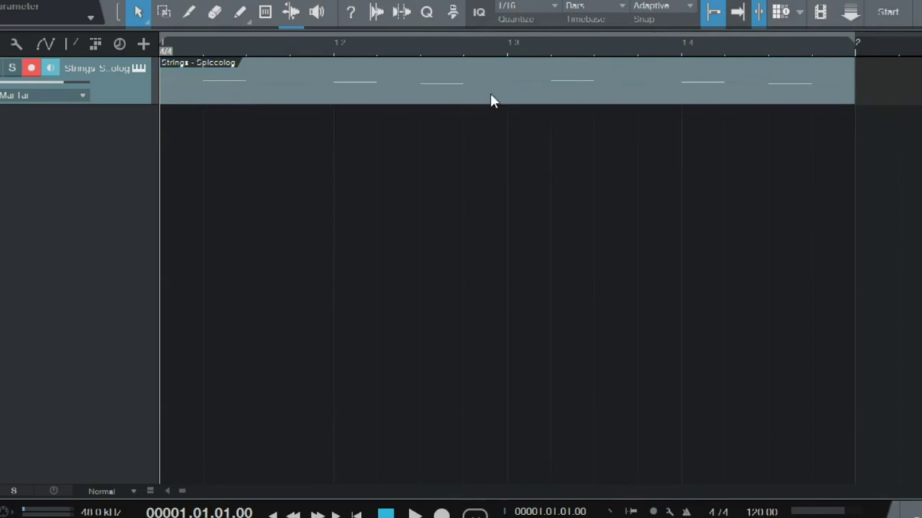
left_click(29, 2)
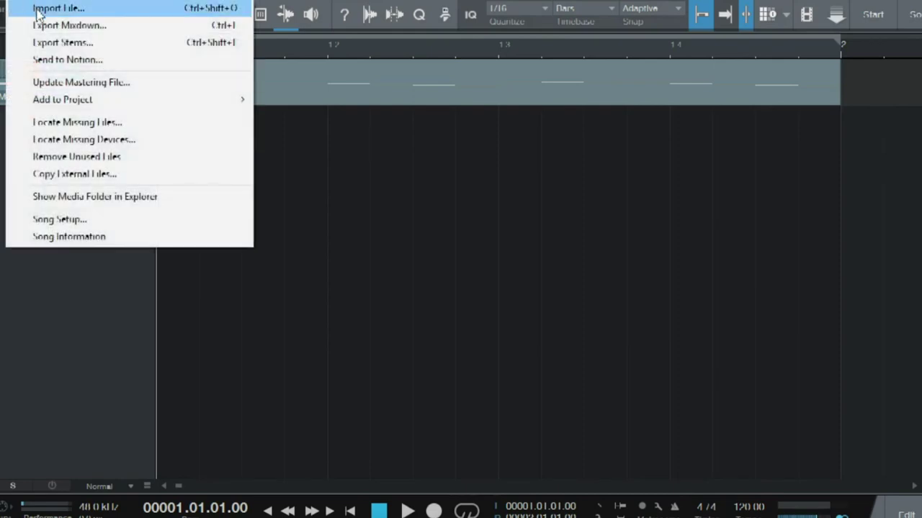
Step: Open Export Mixdown and keep MP3 File as the export format
left_click(92, 28)
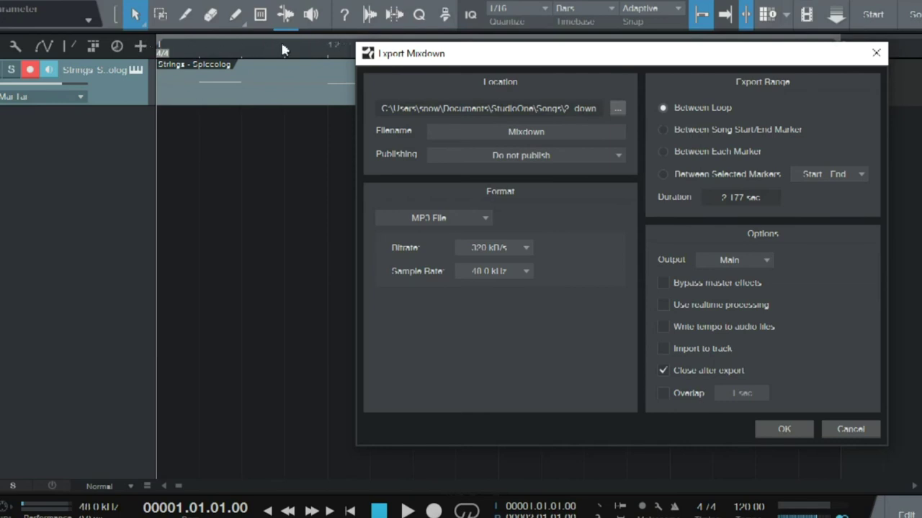
left_click(485, 216)
left_click(484, 218)
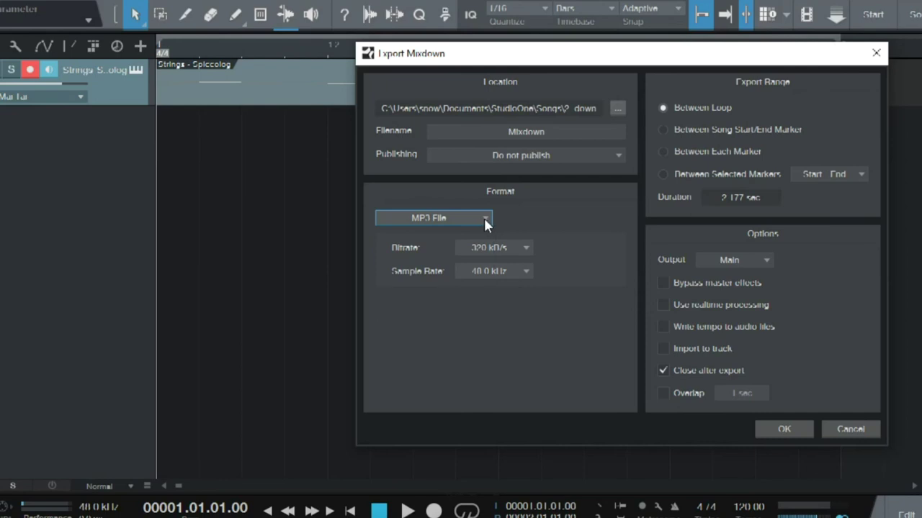
left_click(484, 217)
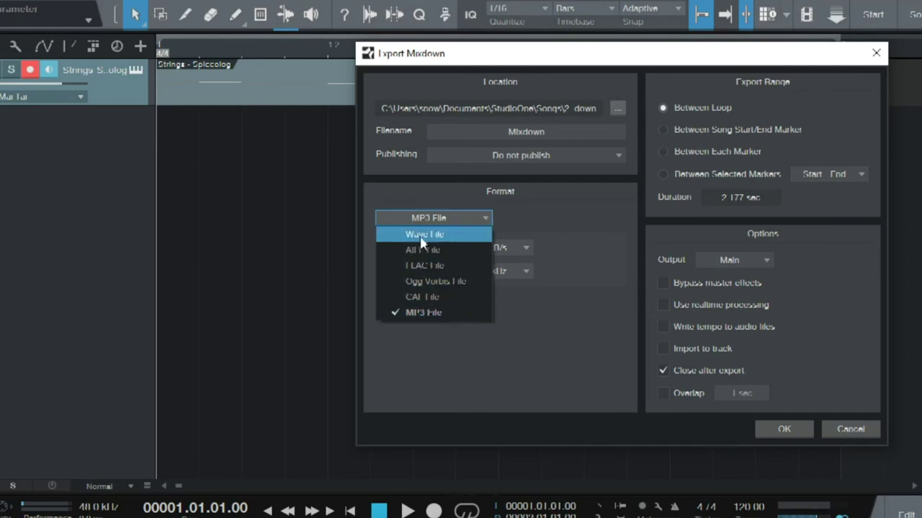
left_click(618, 321)
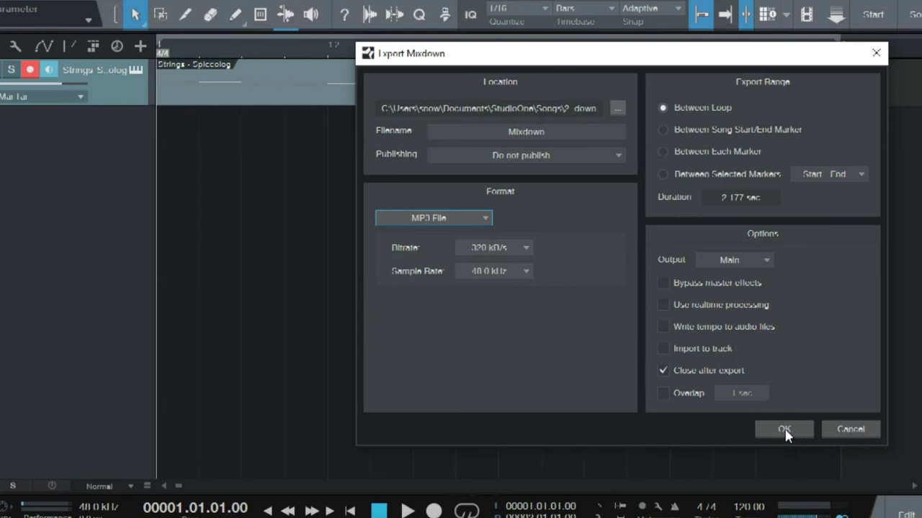
Step: Set the destination to Music\export and export the 320 kB/s Mixdown MP3
left_click(617, 108)
left_click(418, 276)
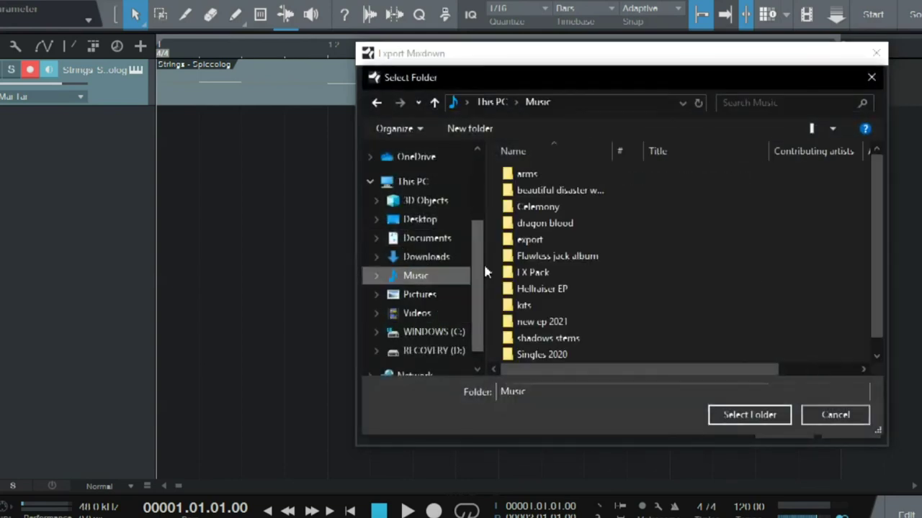
double_click(548, 238)
left_click(762, 421)
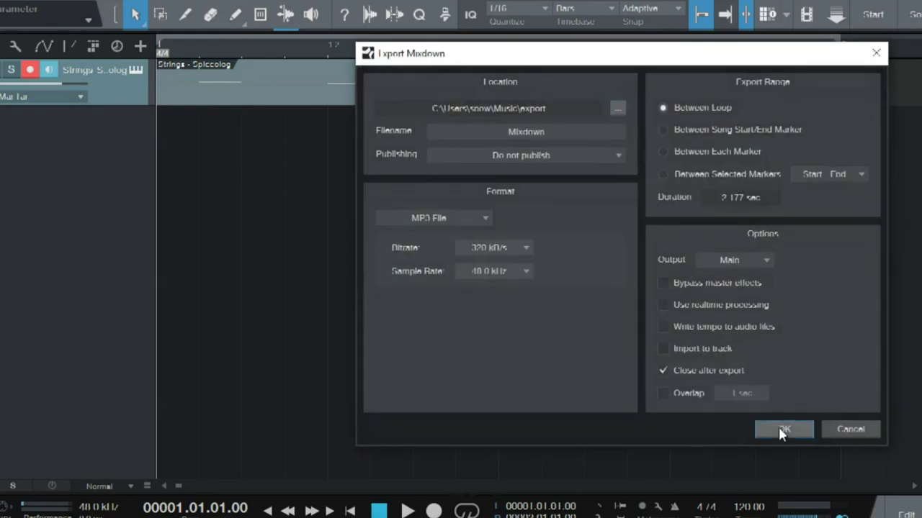
left_click(780, 428)
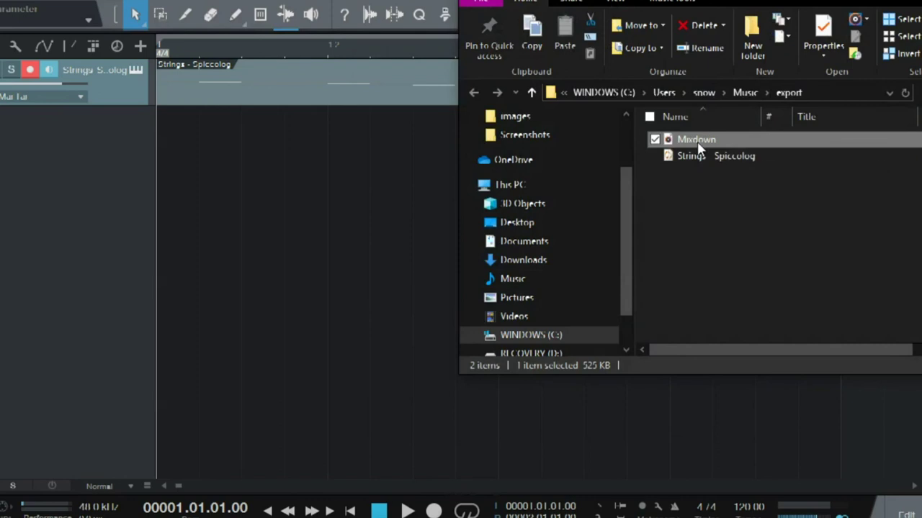
Step: Drag the Mixdown MP3 from the Explorer export folder into the song as a new audio track
left_click_drag(698, 144, 180, 131)
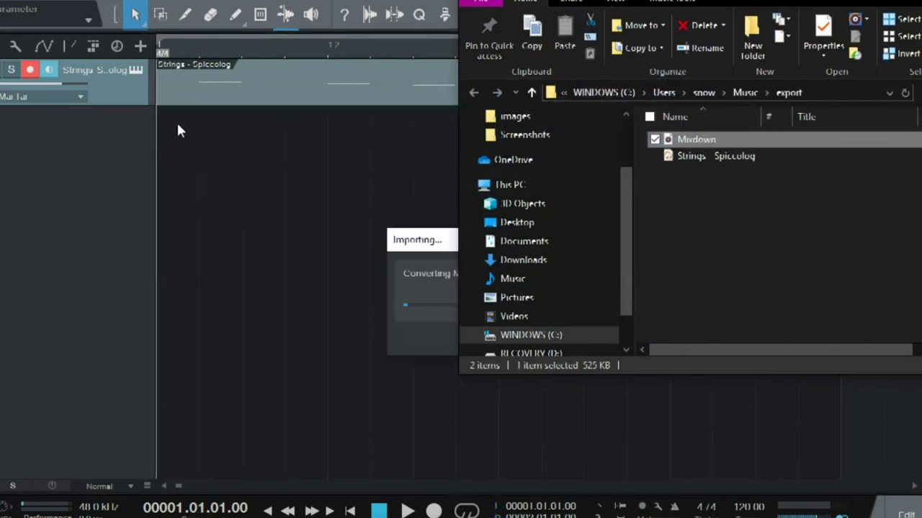
left_click(341, 126)
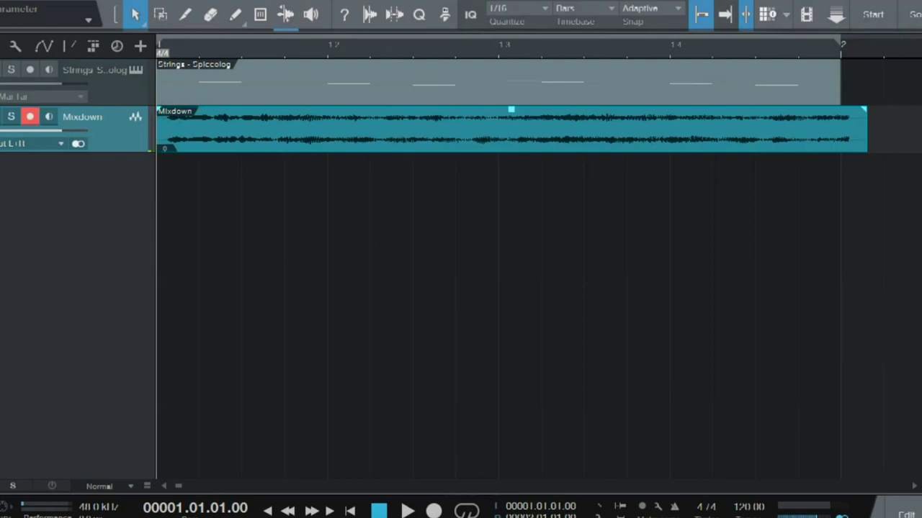
Step: Zoom around the arrangement and check the Strings event's options without changing anything
key("e")
right_click(196, 93)
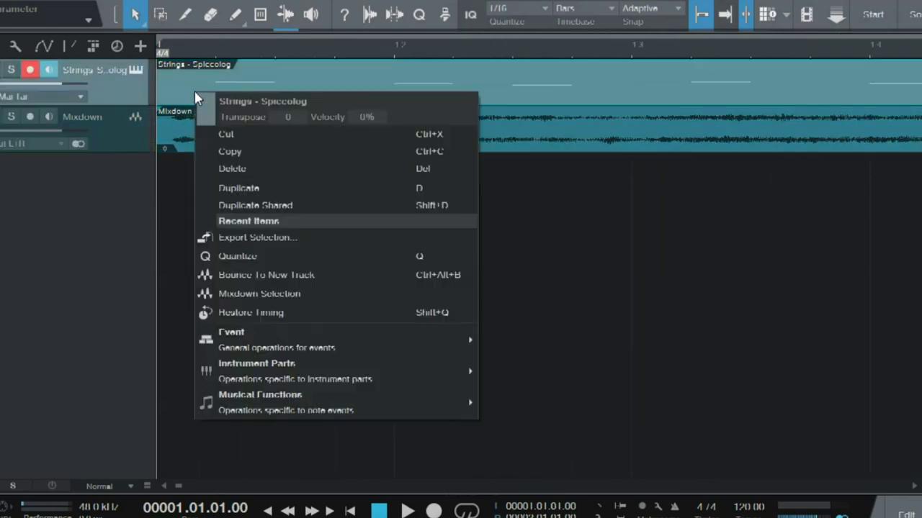
left_click(462, 184)
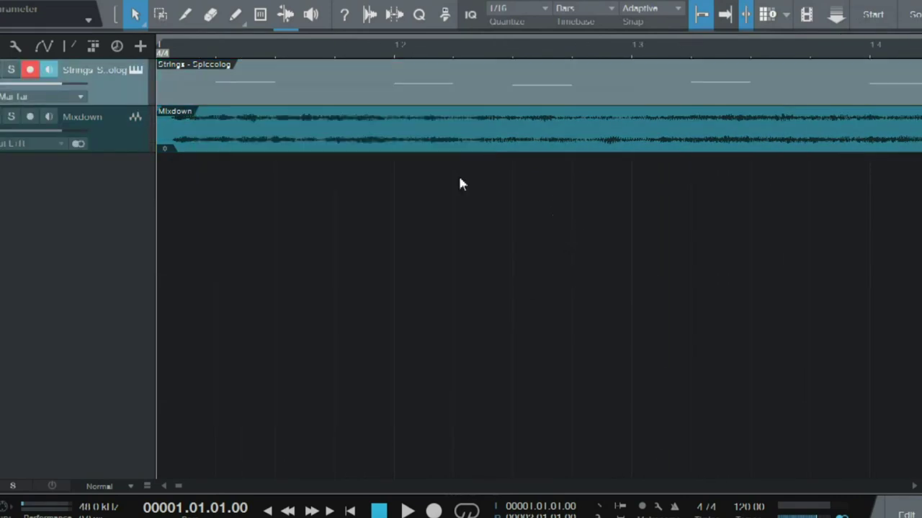
key("w")
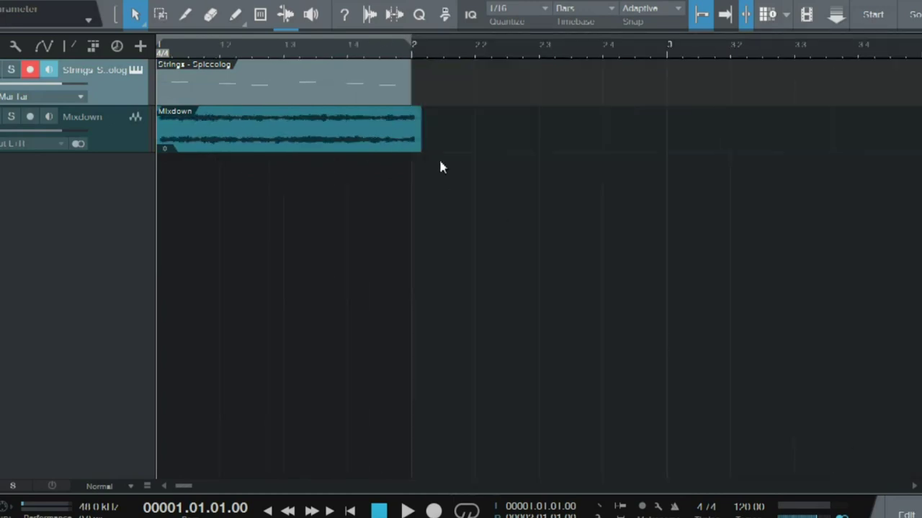
right_click(282, 85)
left_click(637, 114)
Step: Add a short fade-out to the end of the Mixdown audio event
left_click(16, 2)
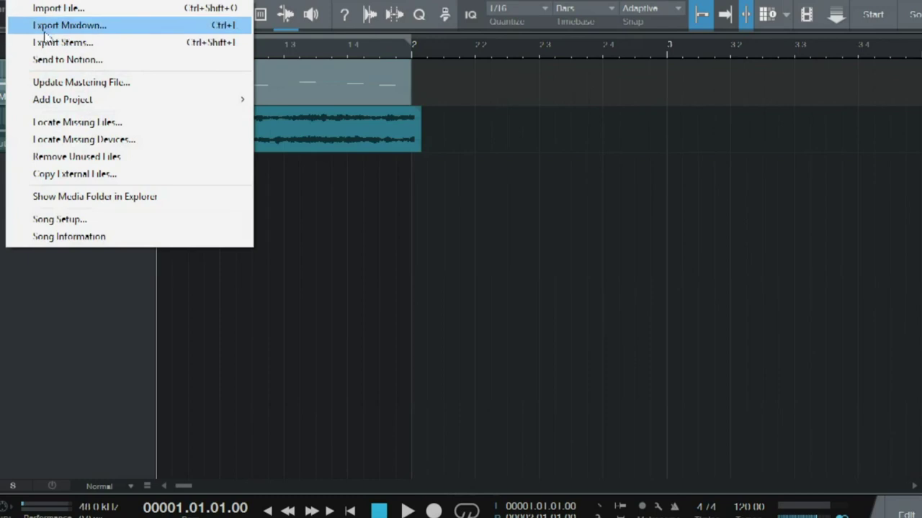
left_click(444, 175)
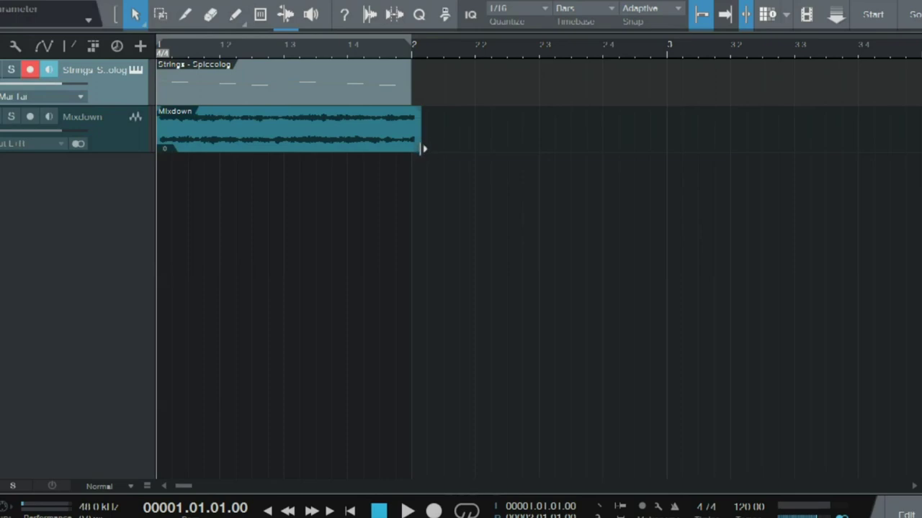
left_click(366, 137)
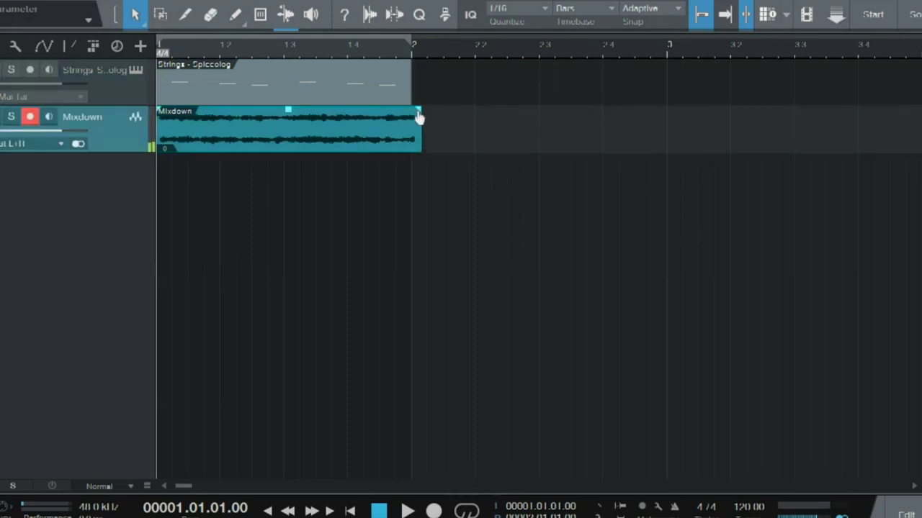
left_click_drag(418, 116, 411, 121)
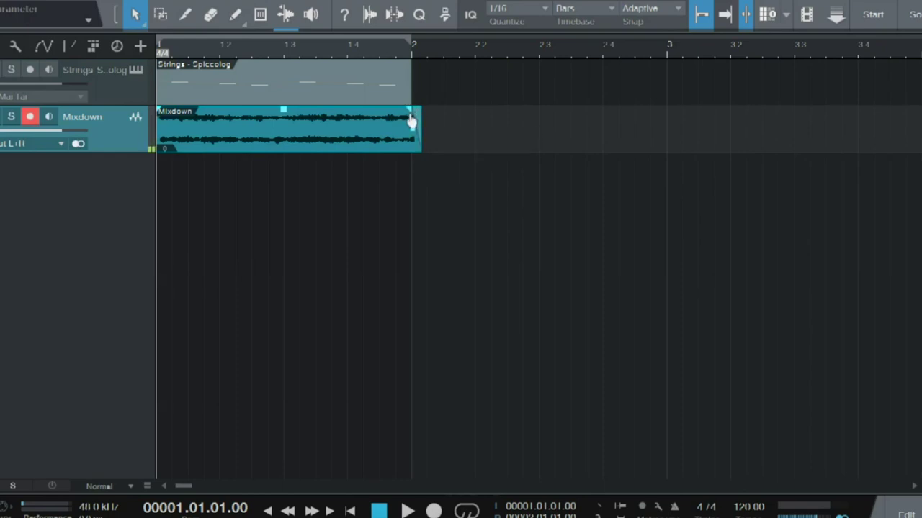